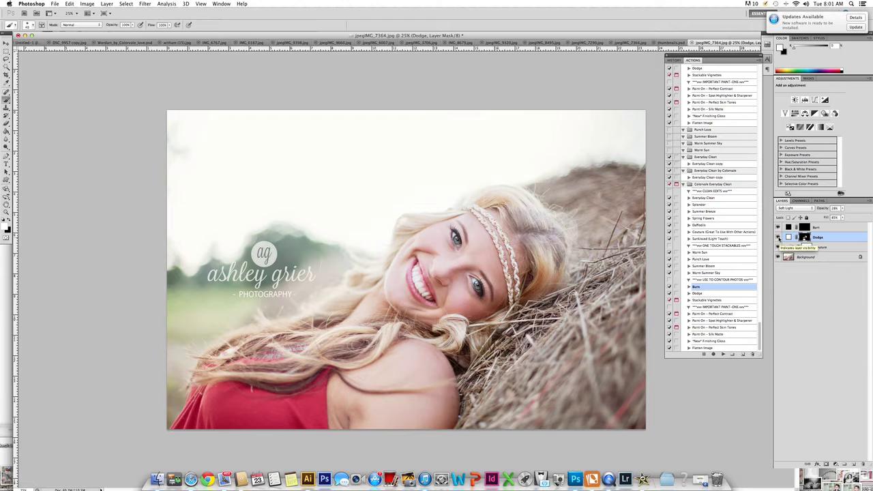
click(778, 239)
click(778, 237)
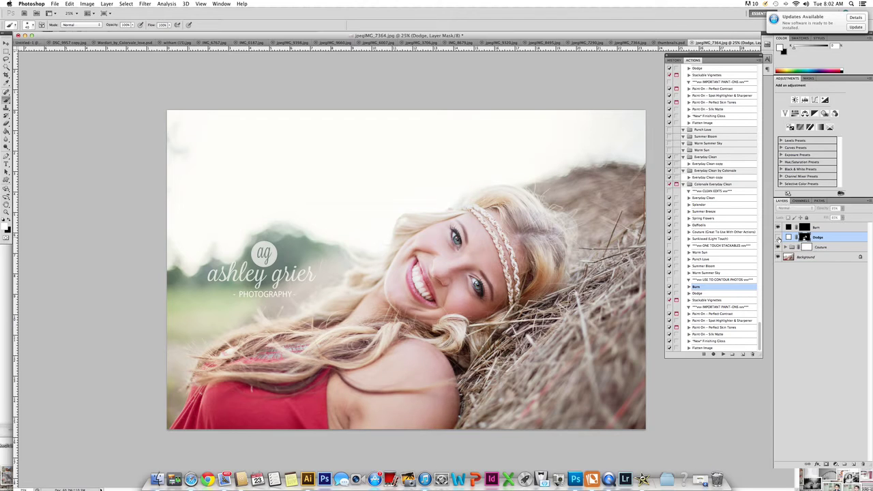
click(778, 237)
click(778, 237)
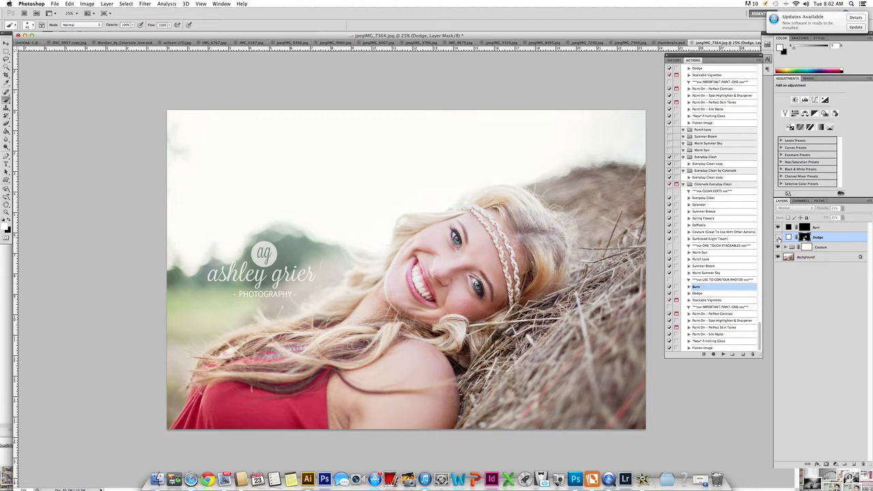
click(778, 237)
click(778, 237)
click(778, 237)
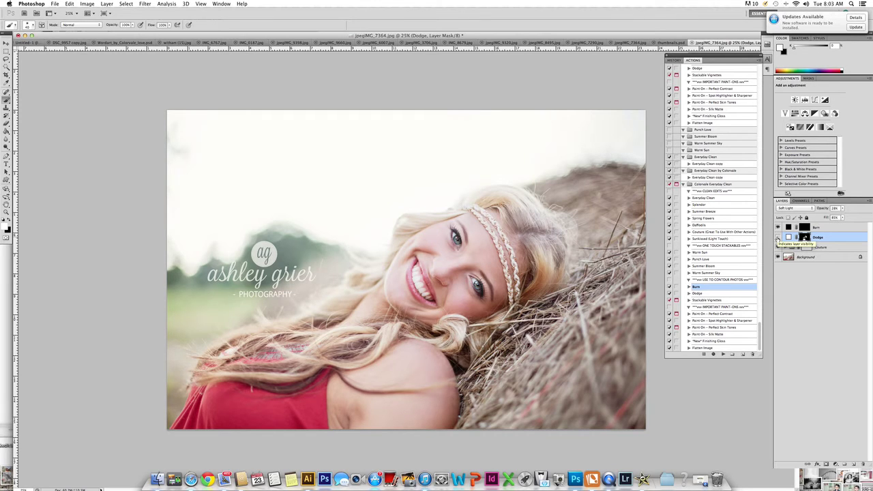
Select the Dodge and Burn layers together and group them into Group 1.
click(778, 237)
click(777, 237)
shift+click(817, 228)
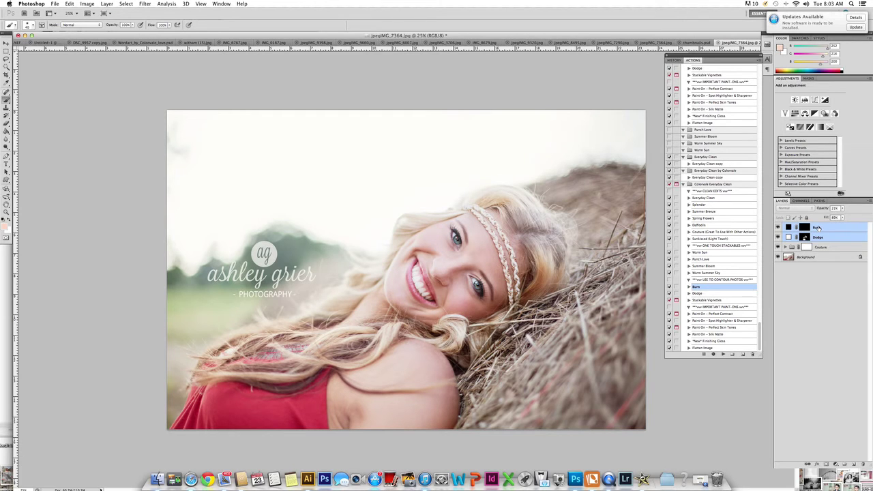
key(super+g)
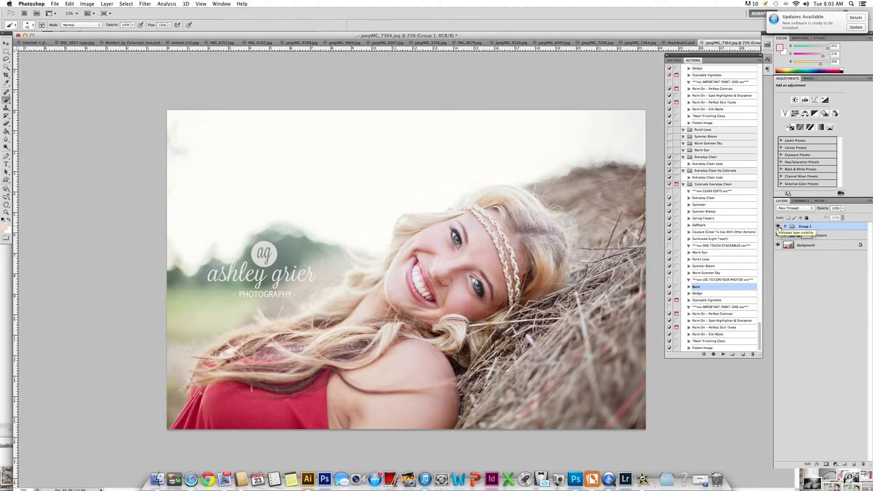
Toggle Group 1's visibility to compare the photo before and after the burn and dodge effect.
click(778, 227)
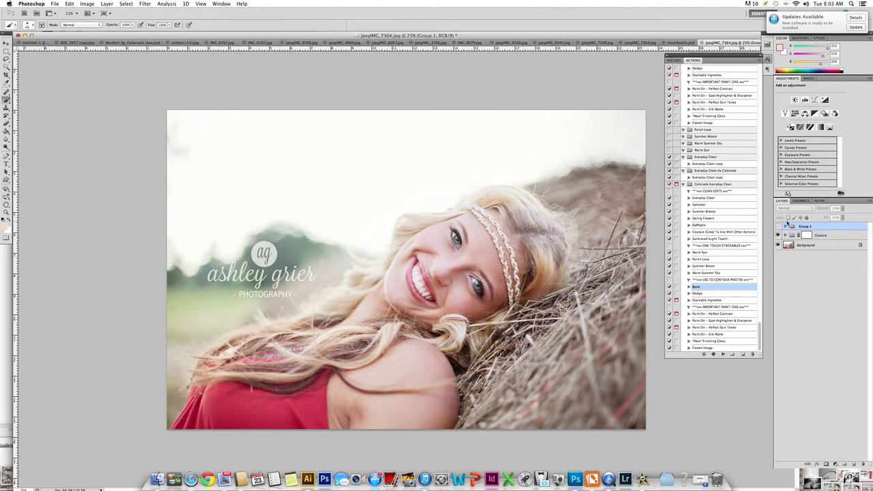
click(778, 227)
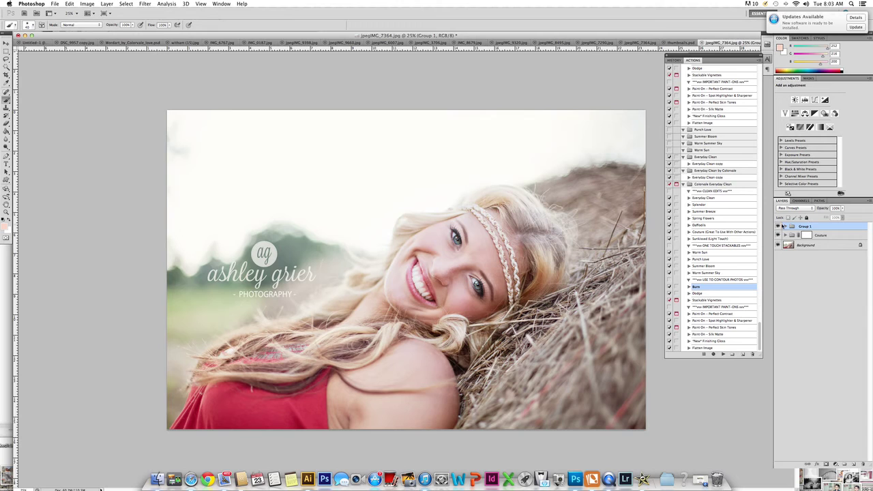
click(778, 227)
click(778, 227)
Lower Group 1's opacity to 84% and check the reduced effect.
drag(844, 209, 839, 216)
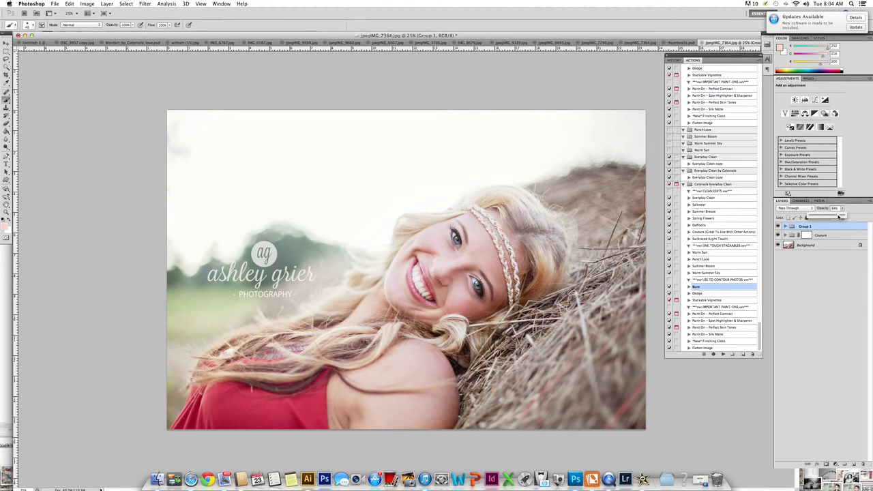
click(778, 227)
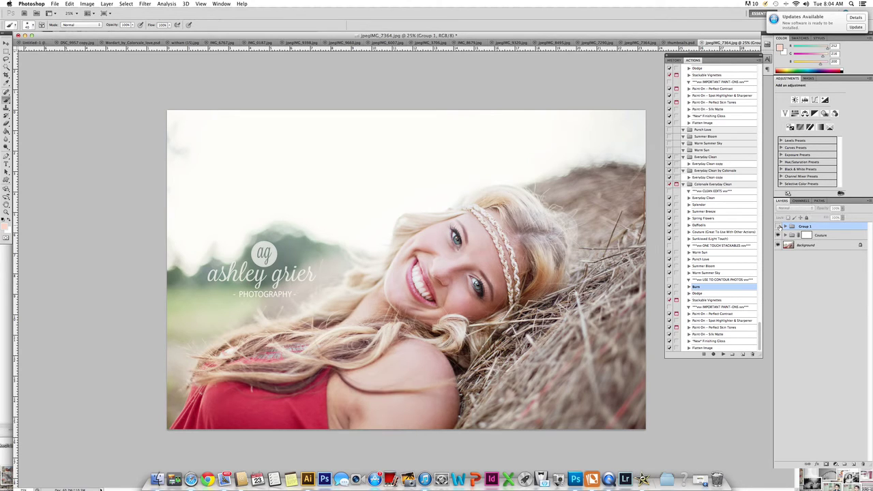
click(778, 227)
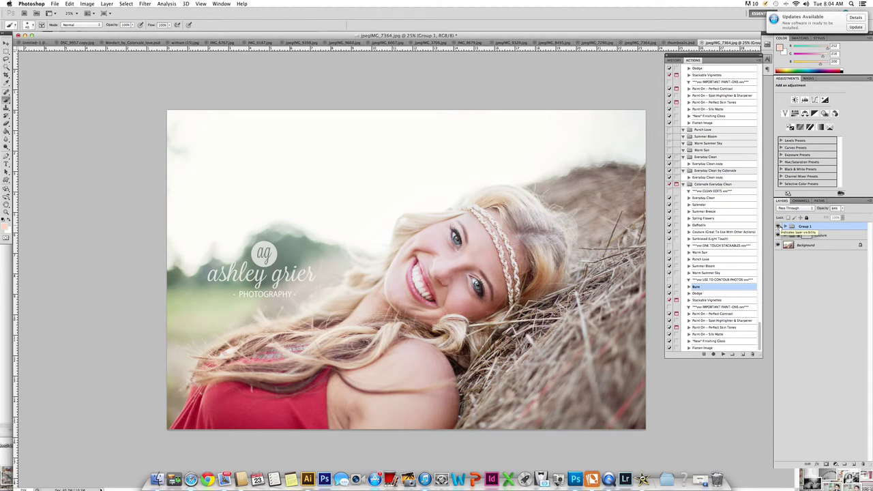
Compare the portrait with and without Group 1, then expand it to show Burn and Dodge.
click(778, 227)
click(778, 227)
click(779, 227)
click(779, 227)
click(778, 227)
click(778, 227)
click(778, 227)
click(779, 227)
click(785, 226)
click(810, 245)
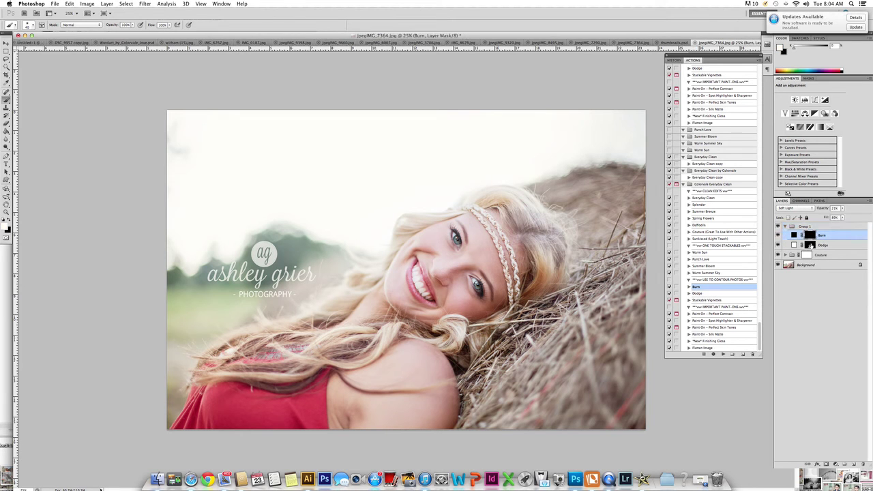
key(backslash)
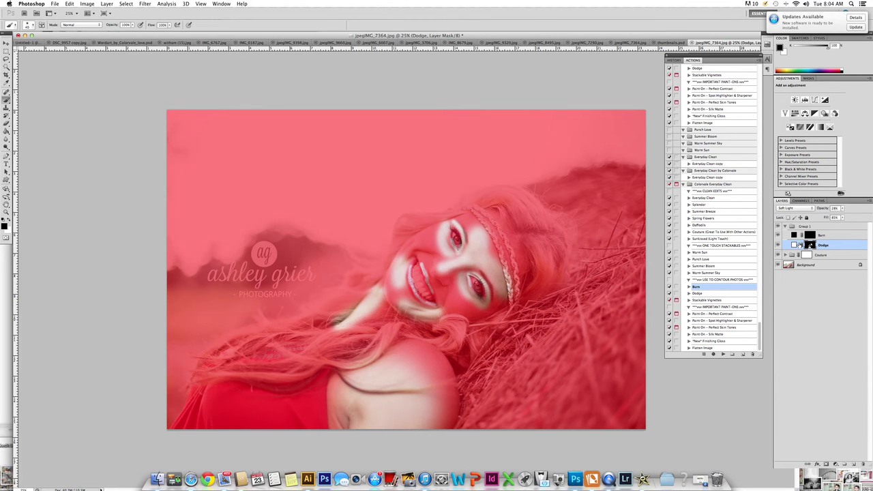
key(backslash)
Preview the Burn layer's mask as a red overlay, set white as foreground, then hide the overlay.
click(809, 236)
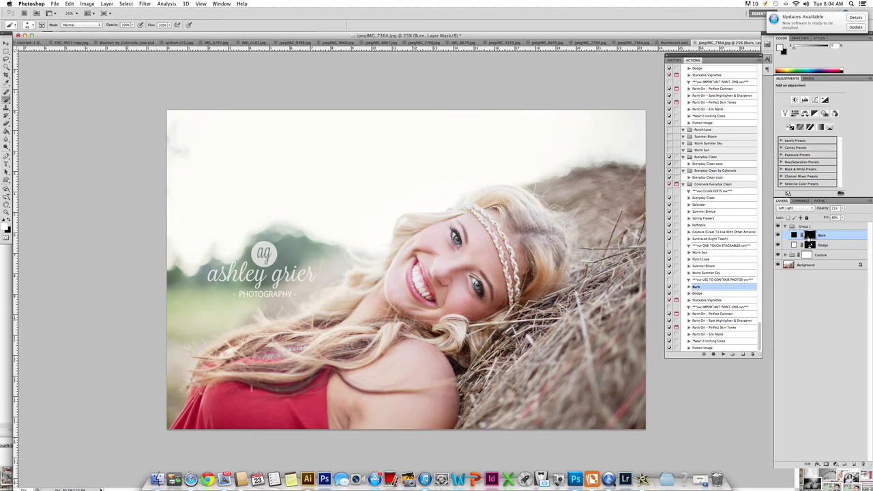
key(backslash)
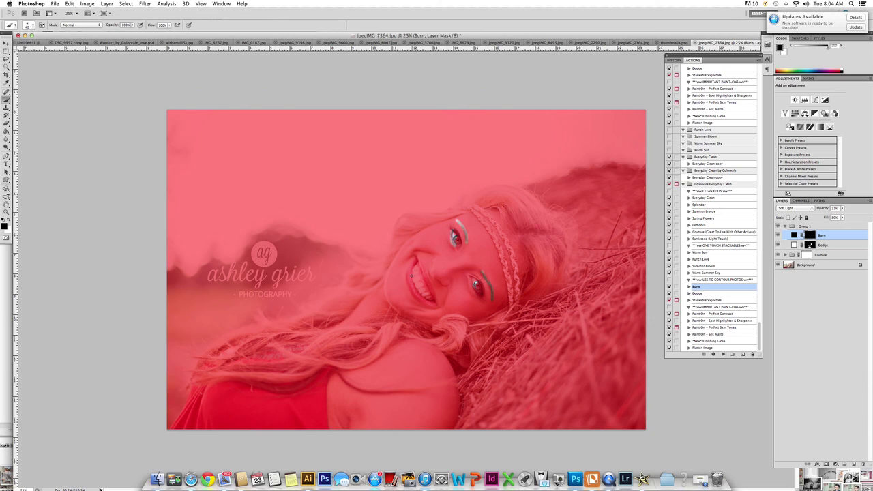
key(x)
key(backslash)
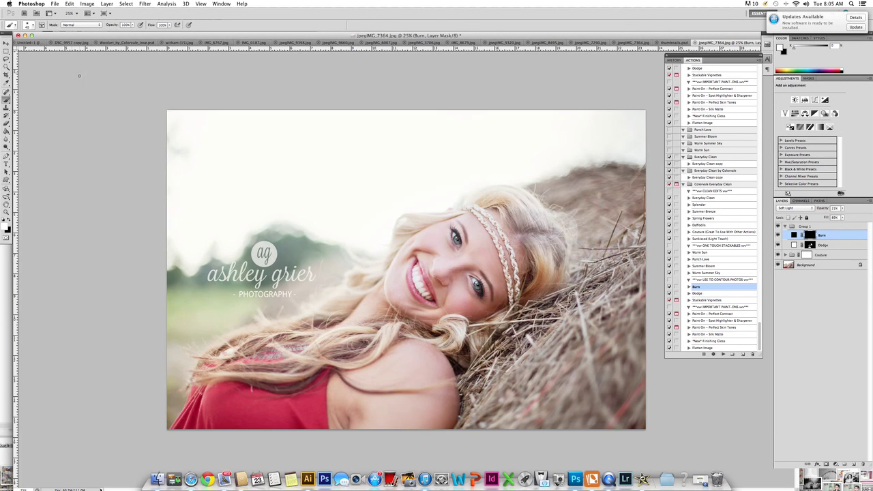